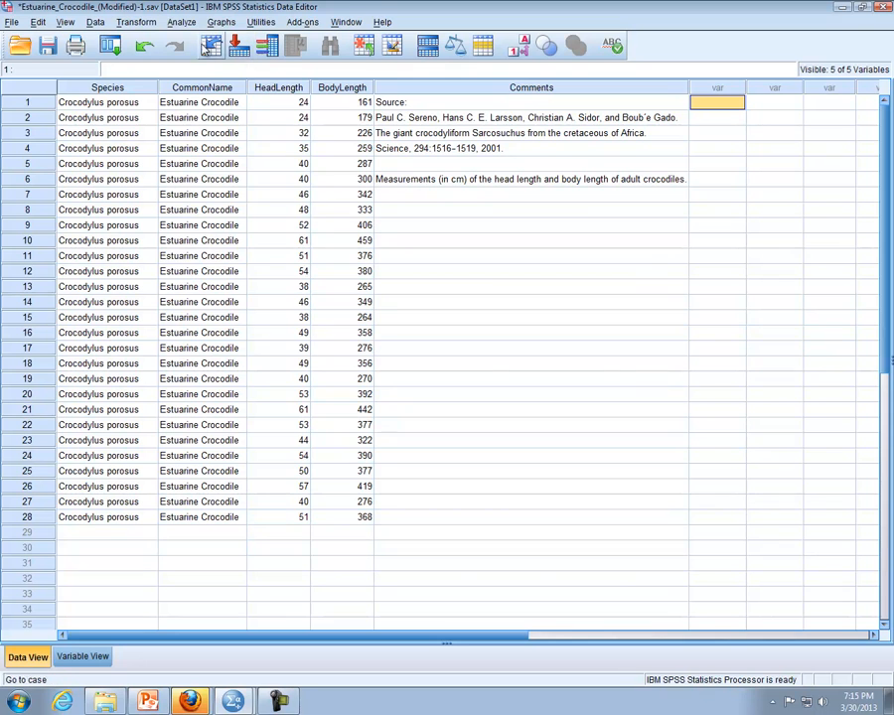
# Set up a linear regression with Body Length (cm) as the dependent variable and Head Length (cm) as the independent variable
pyautogui.click(181, 22)
pyautogui.moveTo(298, 154)
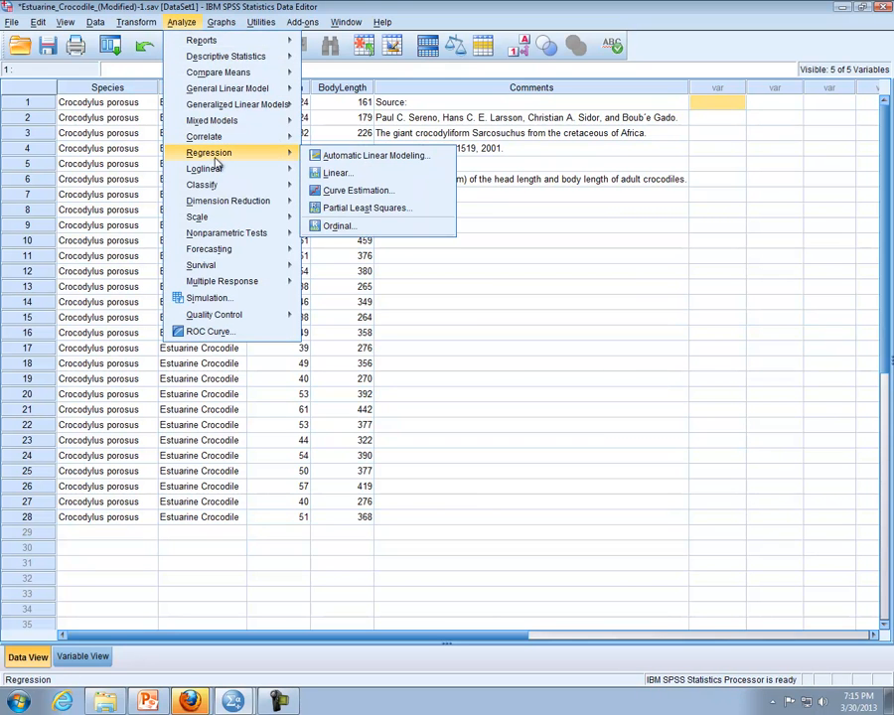
pyautogui.click(326, 173)
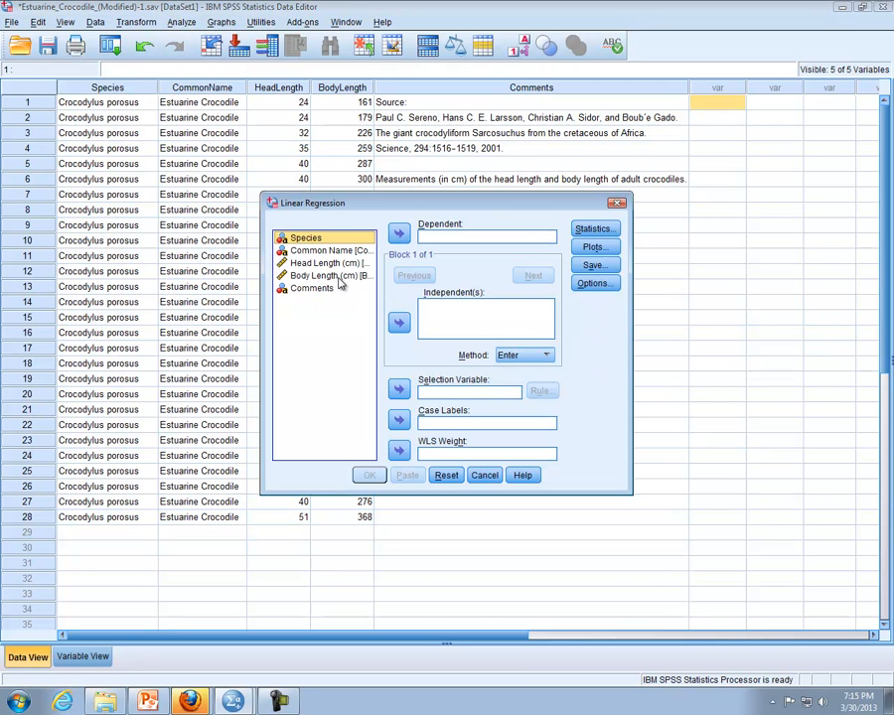
pyautogui.moveTo(338, 280); pyautogui.dragTo(432, 244)
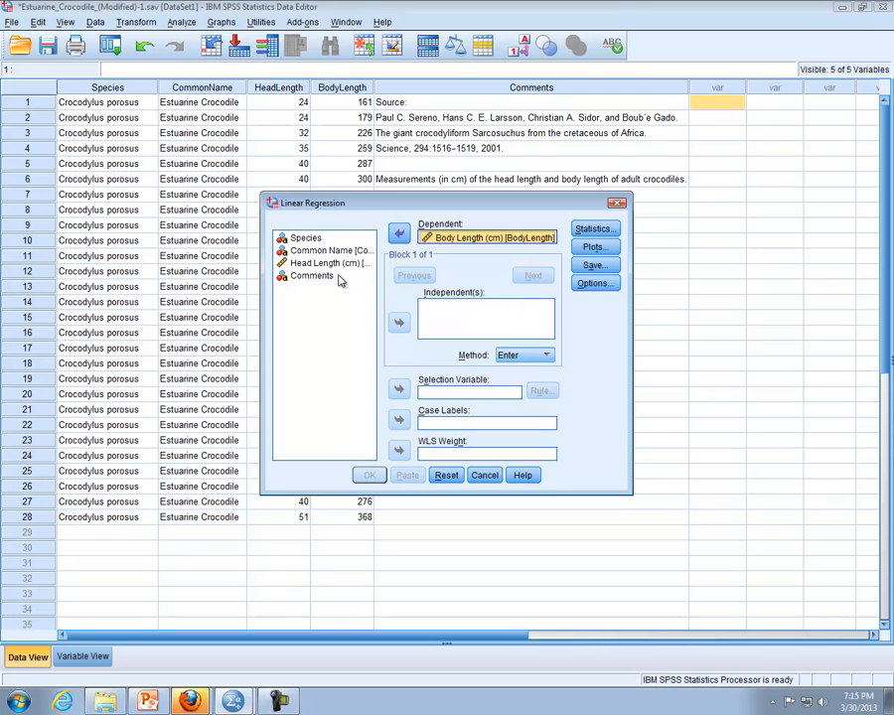
pyautogui.moveTo(336, 271); pyautogui.dragTo(453, 314)
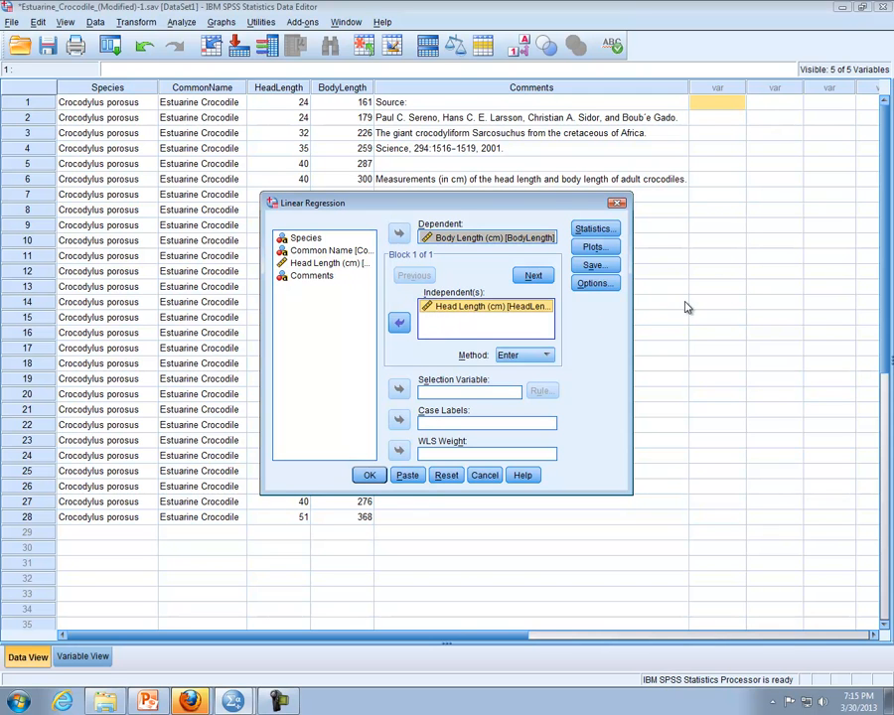
# Include 95% confidence intervals for the regression coefficients in the regression statistics
pyautogui.click(601, 230)
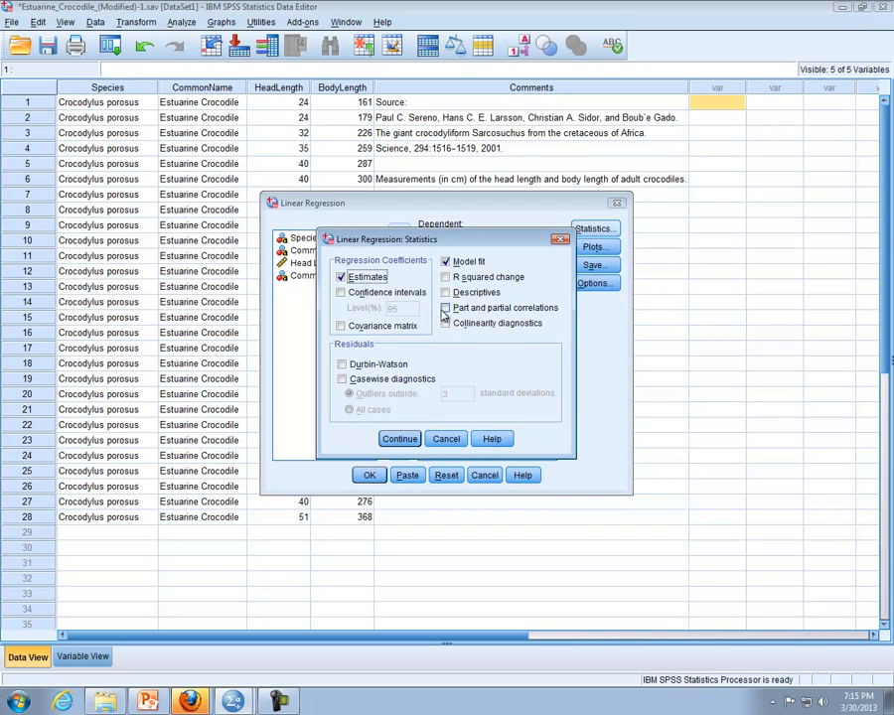
pyautogui.click(342, 292)
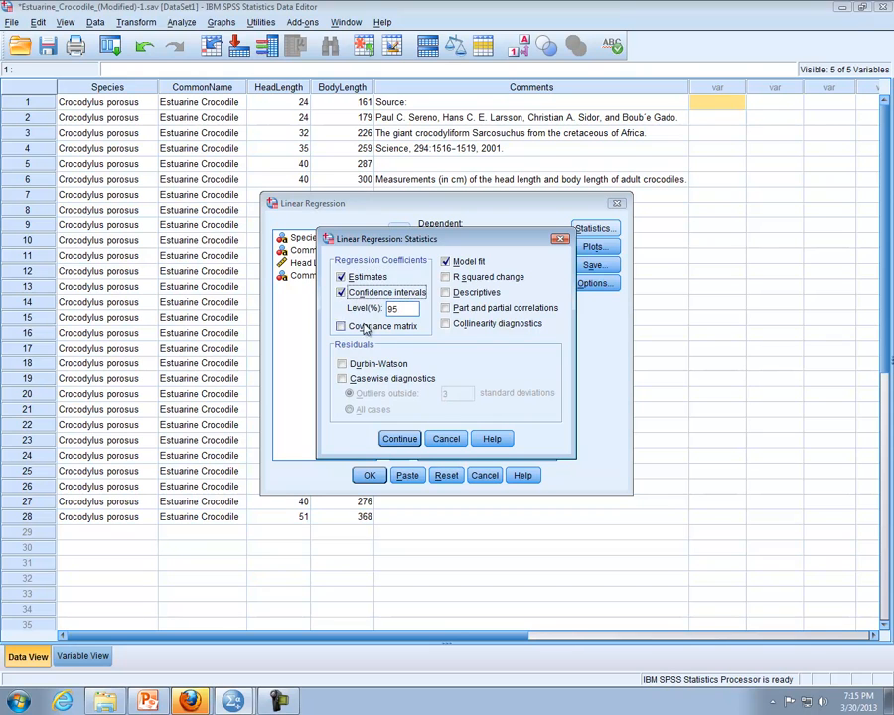
pyautogui.click(400, 440)
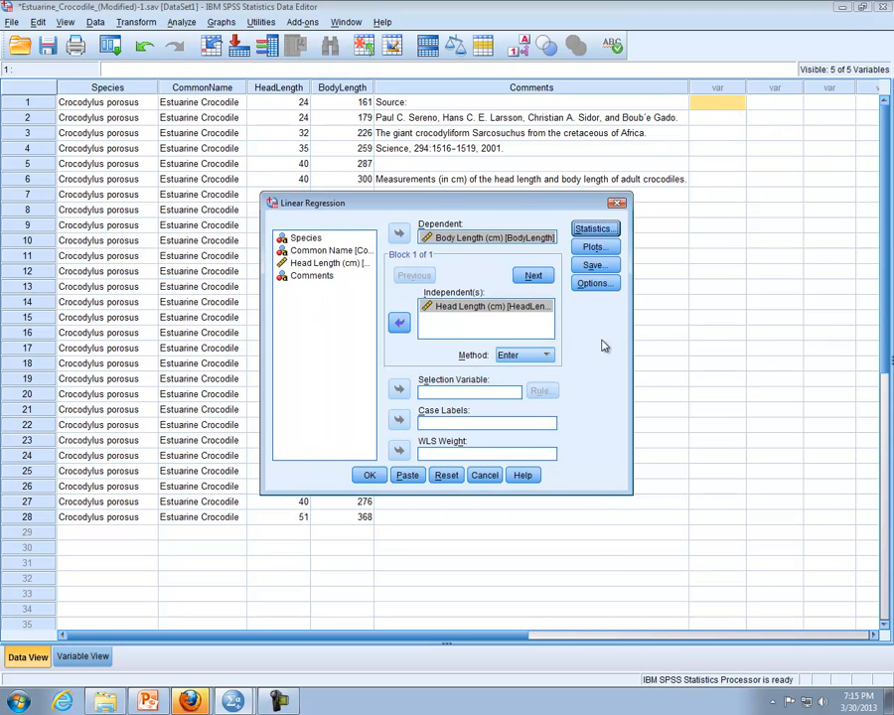
# Save the unstandardized residuals as a new variable and run the linear regression
pyautogui.click(594, 265)
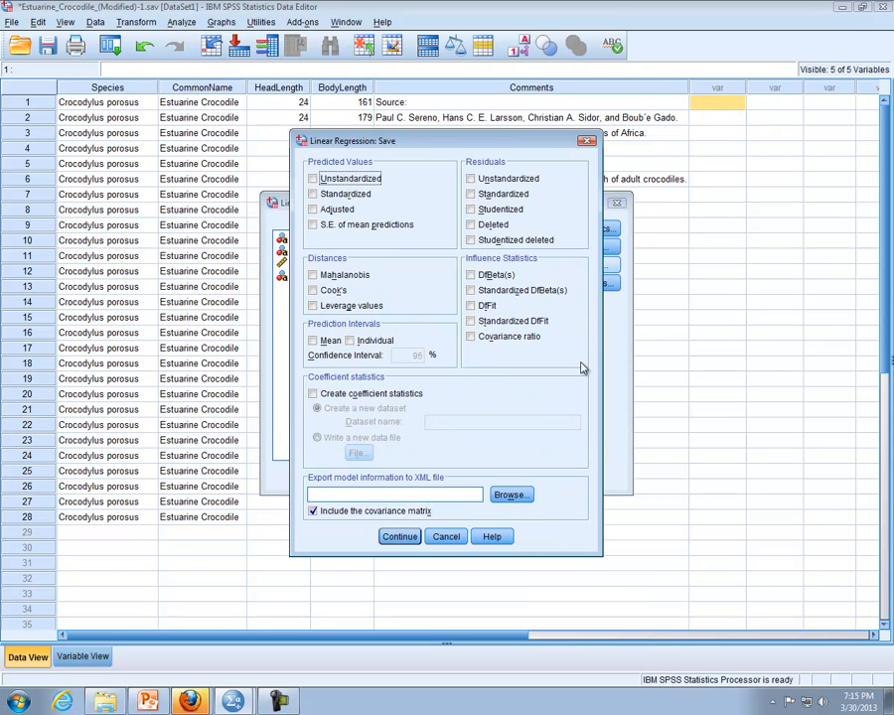
pyautogui.click(472, 179)
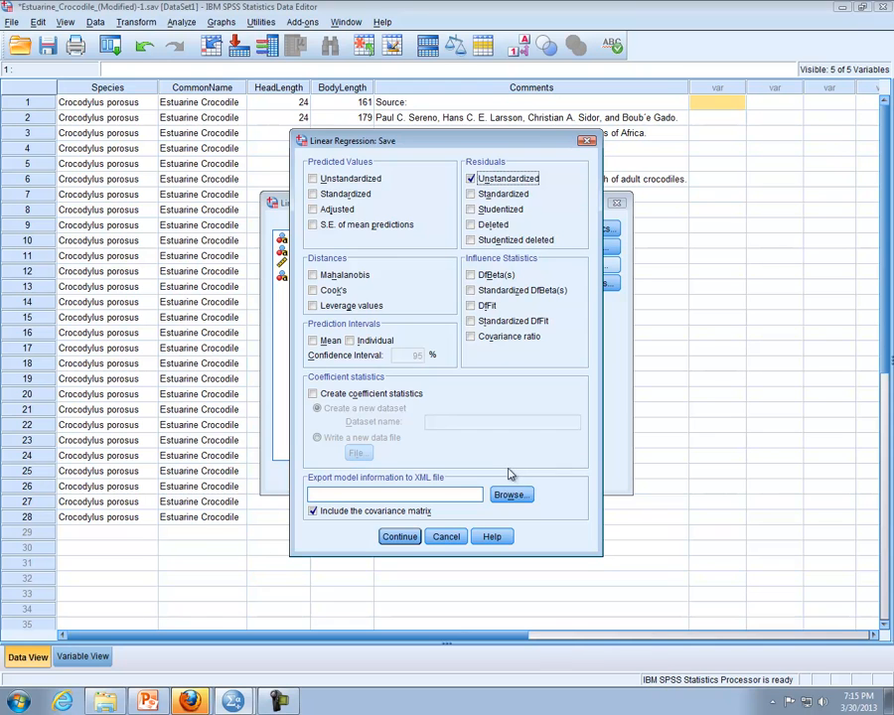
pyautogui.click(407, 539)
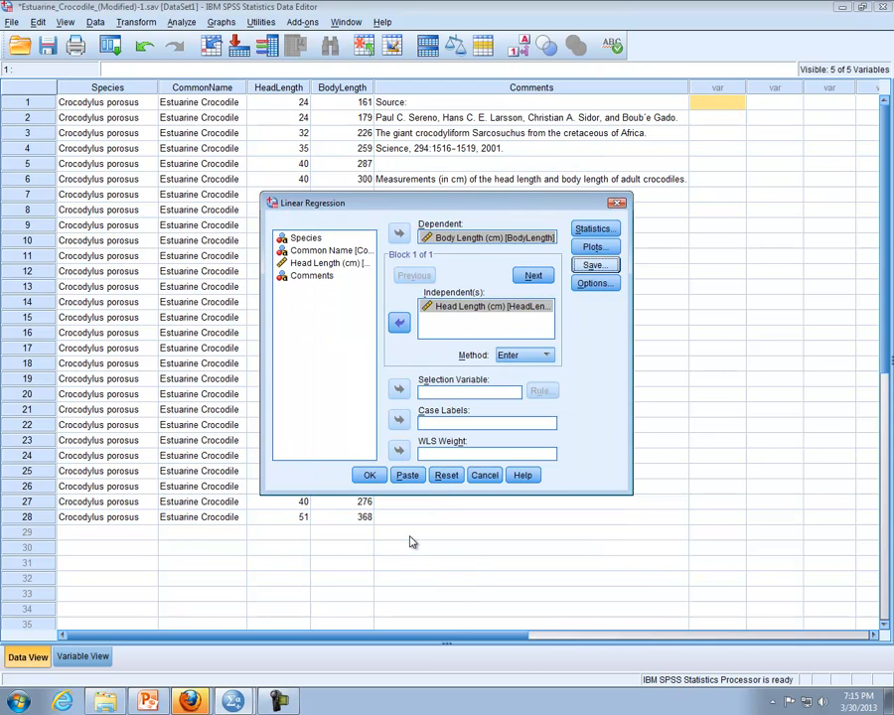
pyautogui.click(371, 476)
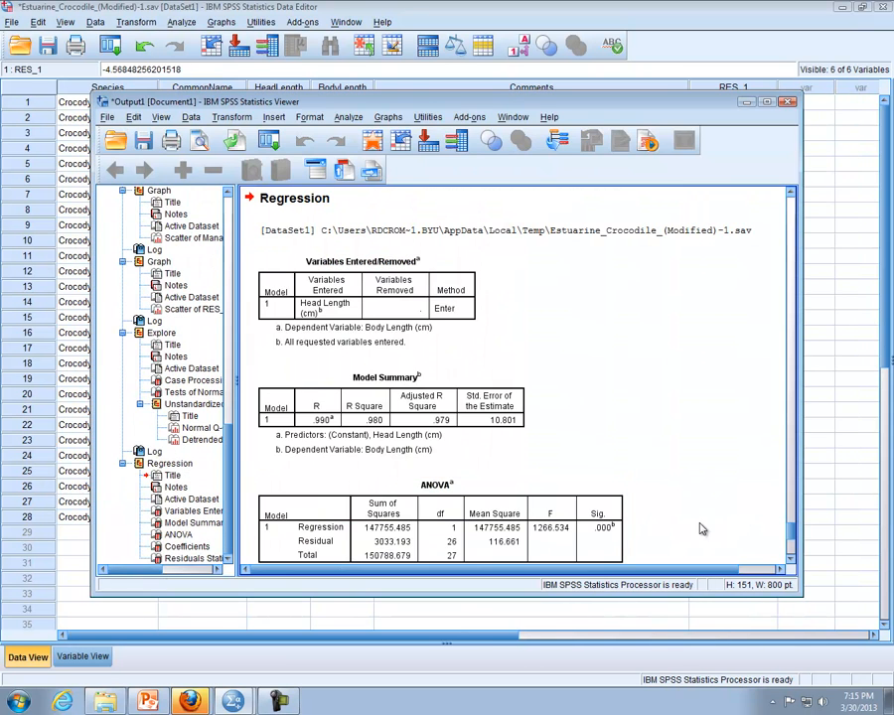
# Maximize the output viewer and examine the regression's Coefficients and ANOVA tables
pyautogui.click(765, 102)
pyautogui.click(403, 482)
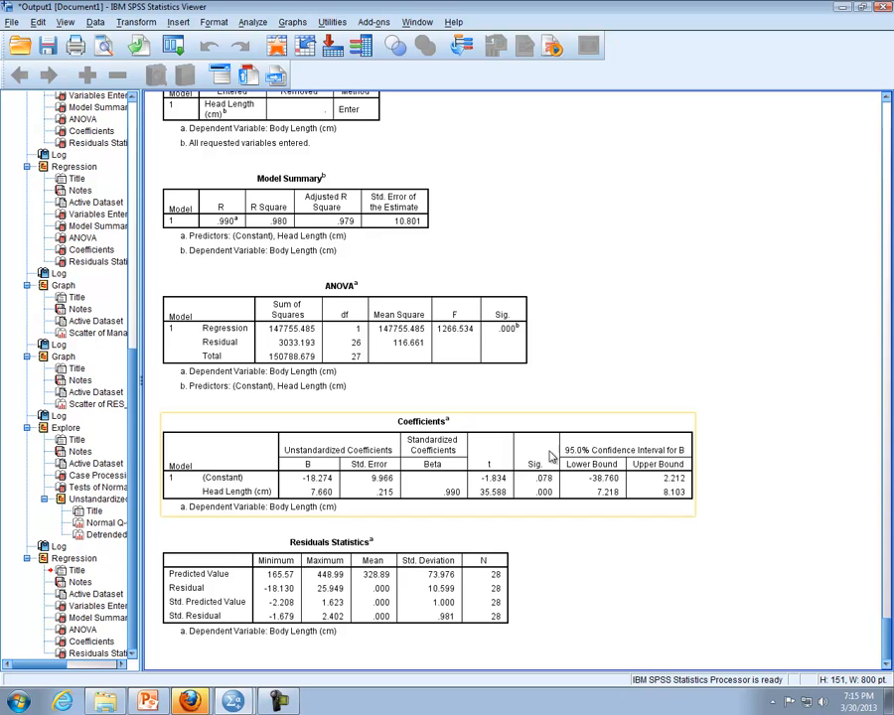
pyautogui.click(429, 364)
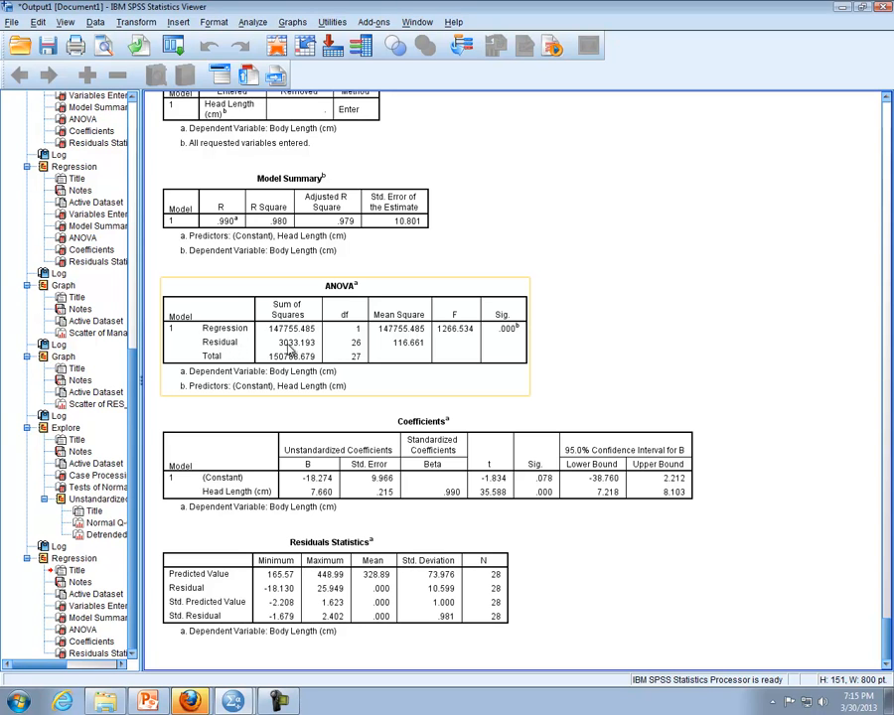
pyautogui.click(501, 513)
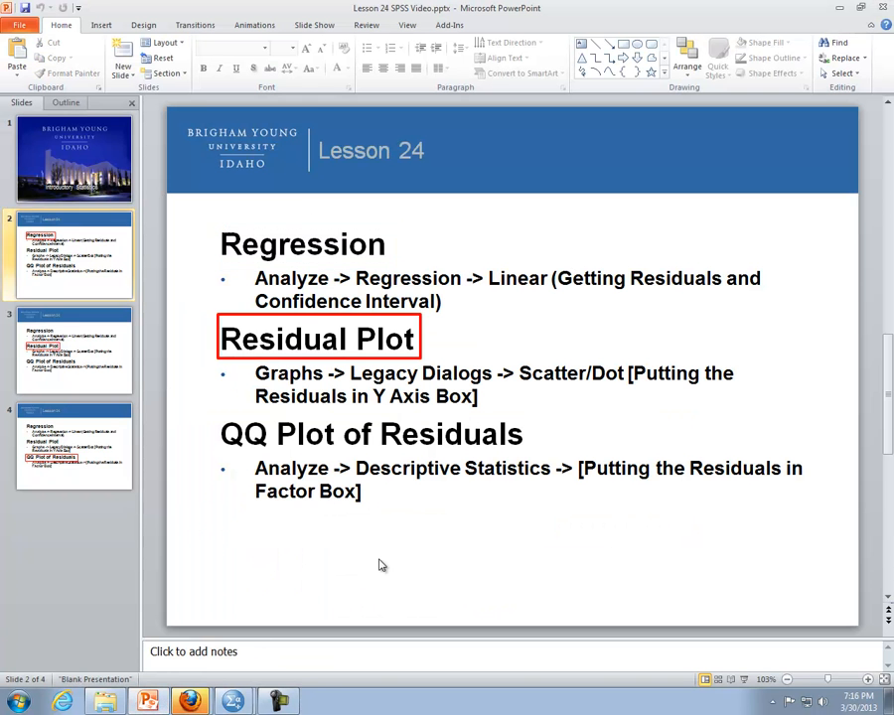
# Advance the PowerPoint presentation to the slide highlighting Residual Plot and return to the SPSS Data Editor
pyautogui.press('pagedown')
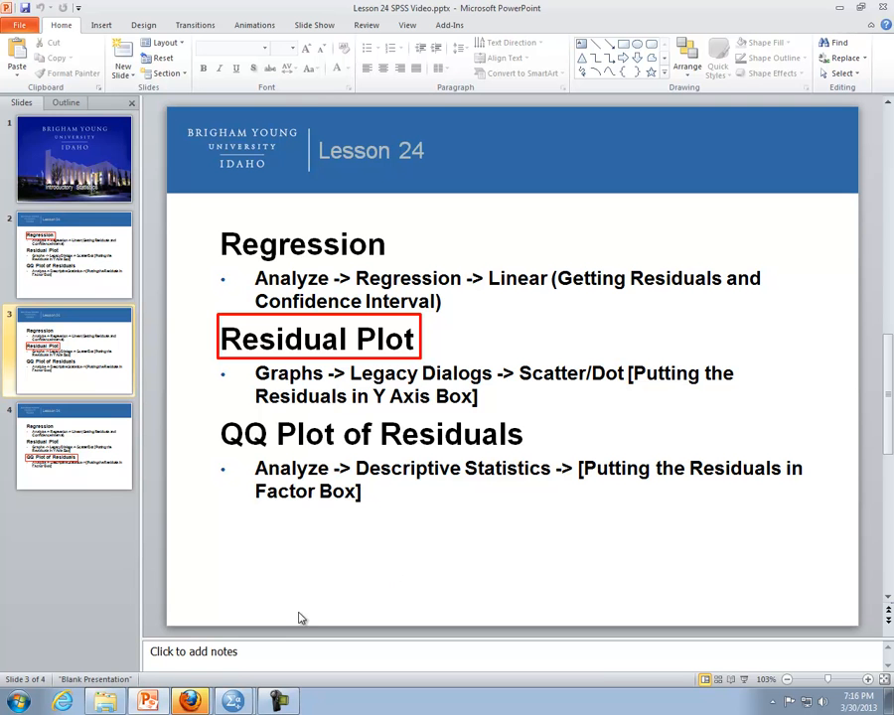
pyautogui.click(232, 700)
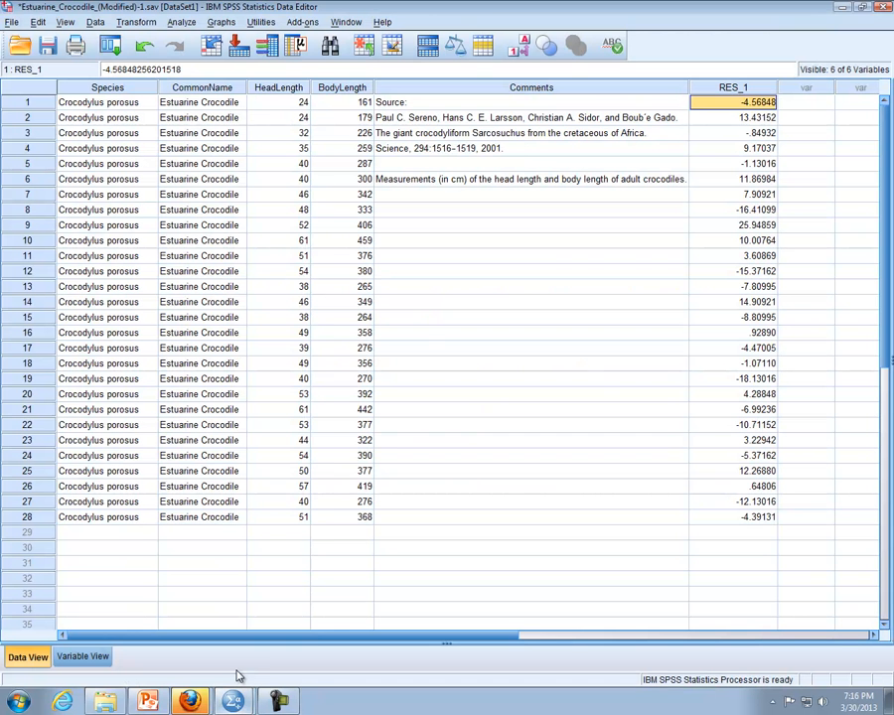
# Create a simple scatterplot with Body Length (cm) on the Y axis and Head Length (cm) on the X axis
pyautogui.click(221, 22)
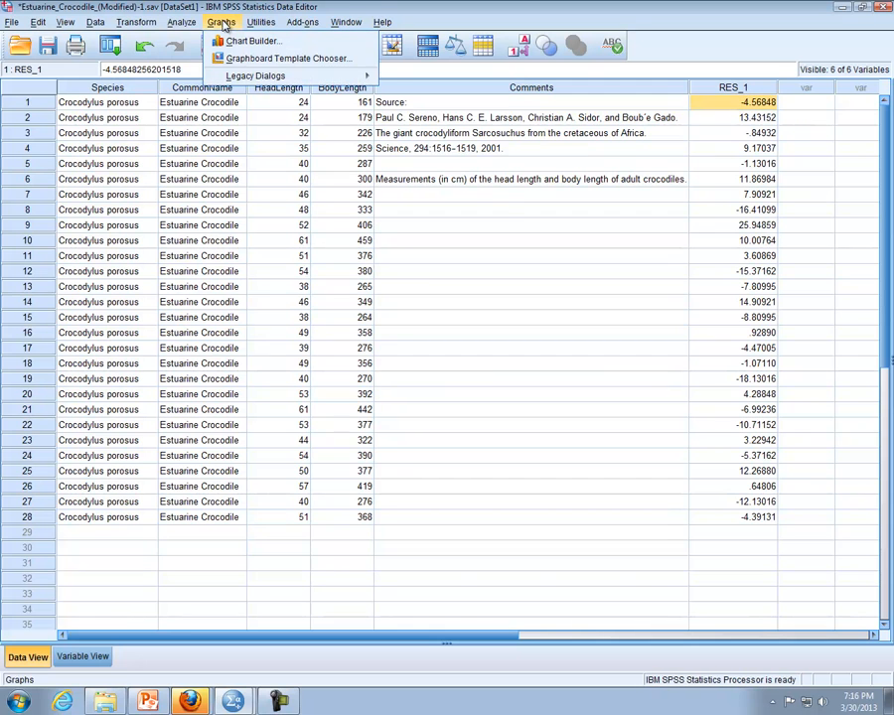
pyautogui.moveTo(244, 79)
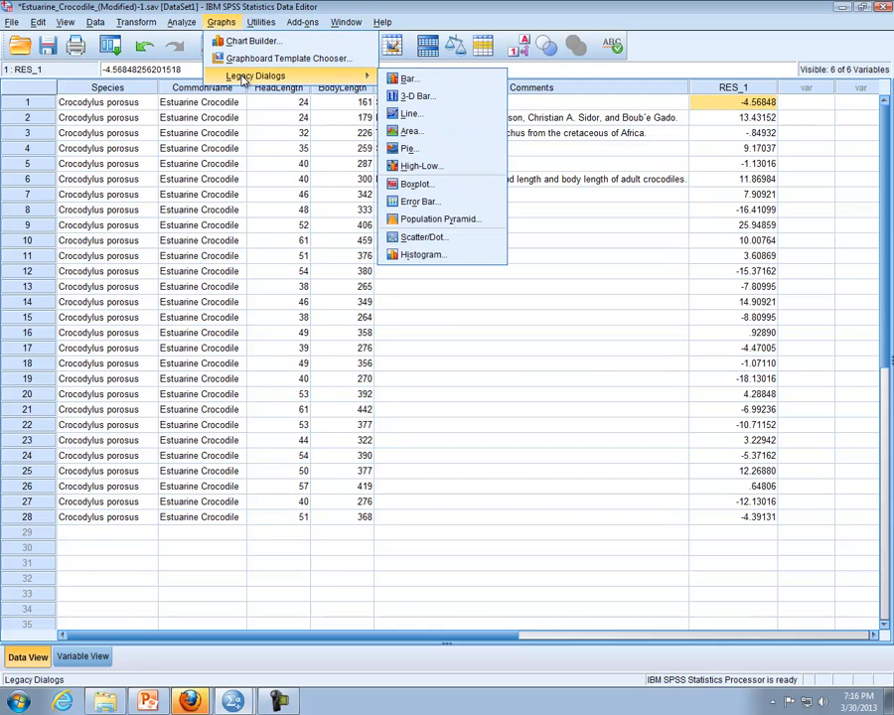
pyautogui.click(425, 237)
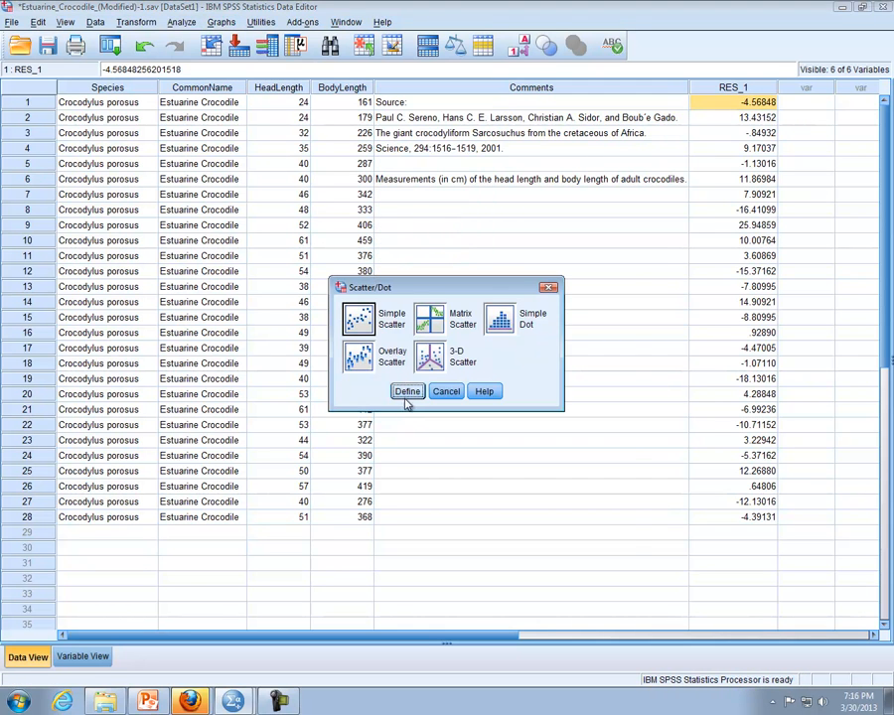
pyautogui.click(406, 393)
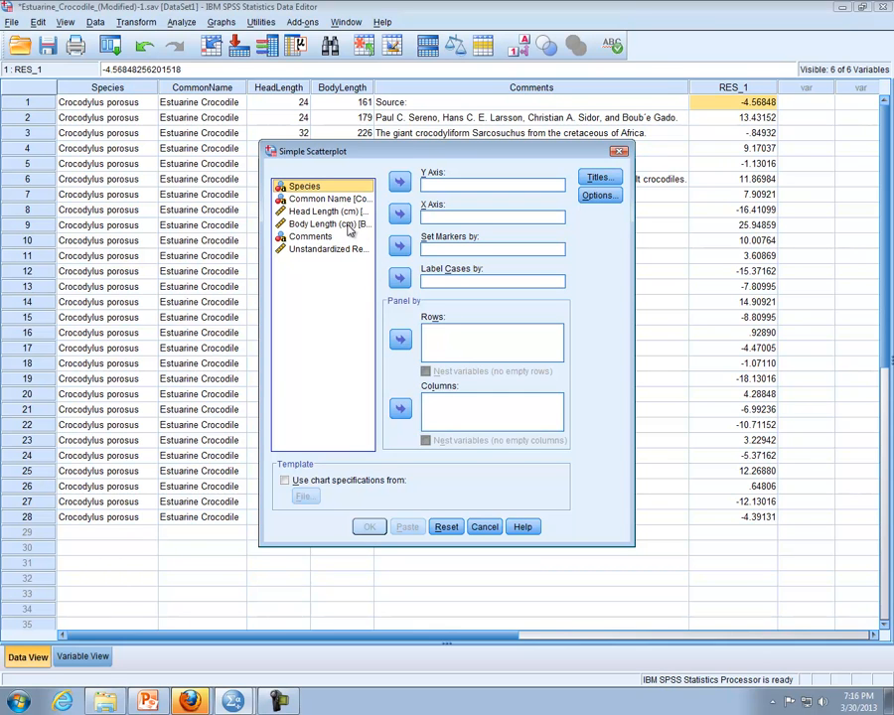
pyautogui.moveTo(349, 230); pyautogui.dragTo(434, 188)
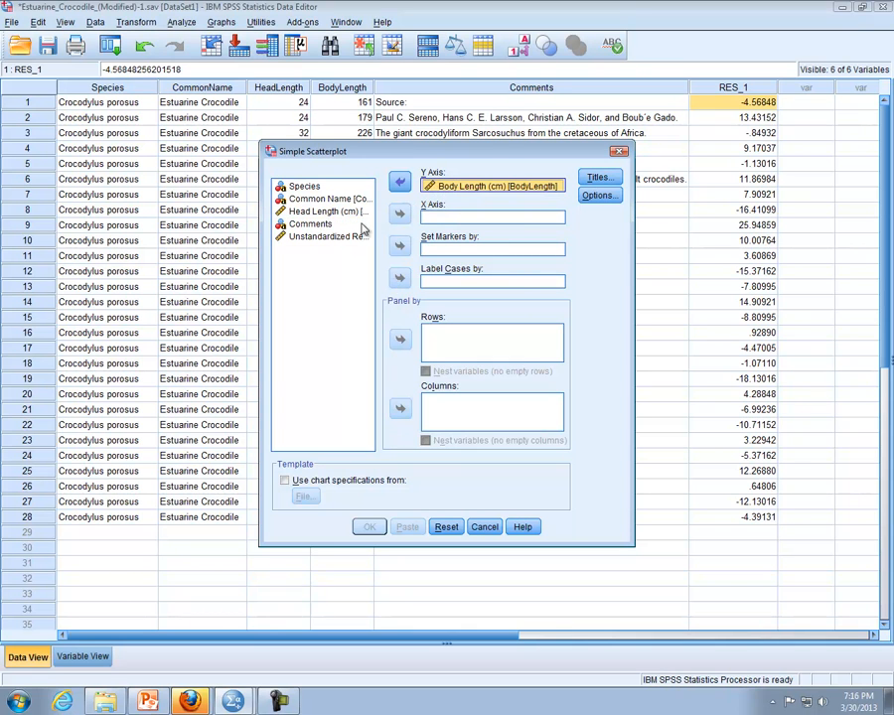
pyautogui.moveTo(344, 216); pyautogui.dragTo(429, 229)
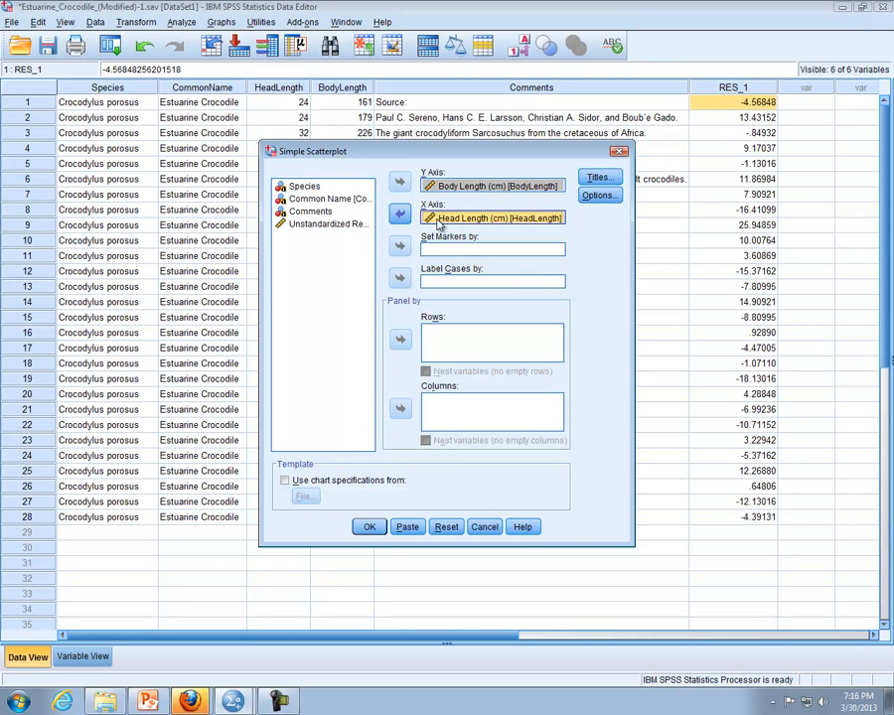
pyautogui.click(370, 526)
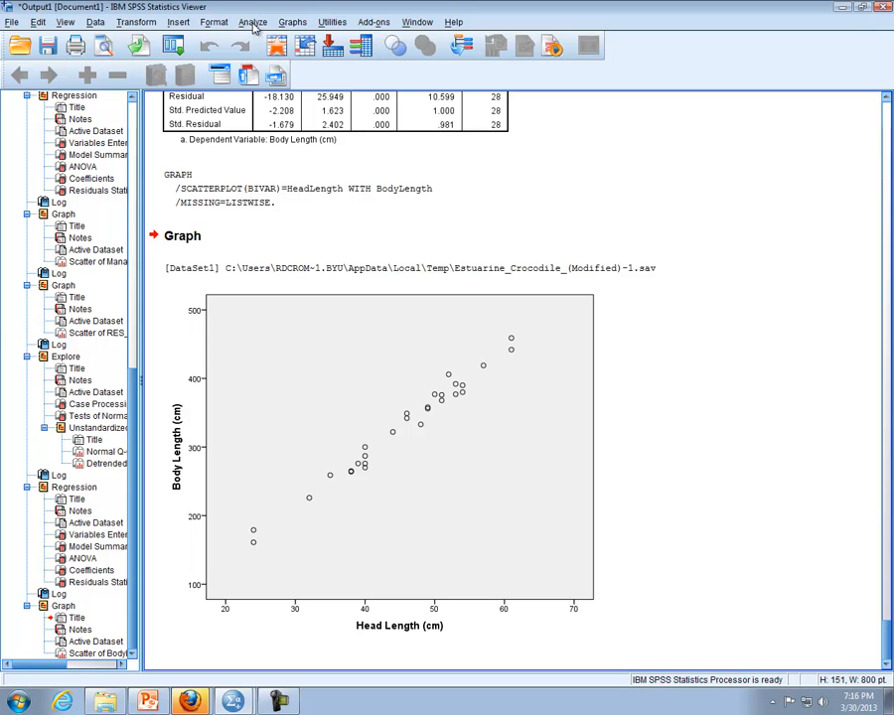
# Create a residual plot as a simple scatterplot with Unstandardized Residual on the Y axis and Head Length (cm) on the X axis
pyautogui.click(293, 22)
pyautogui.moveTo(337, 76)
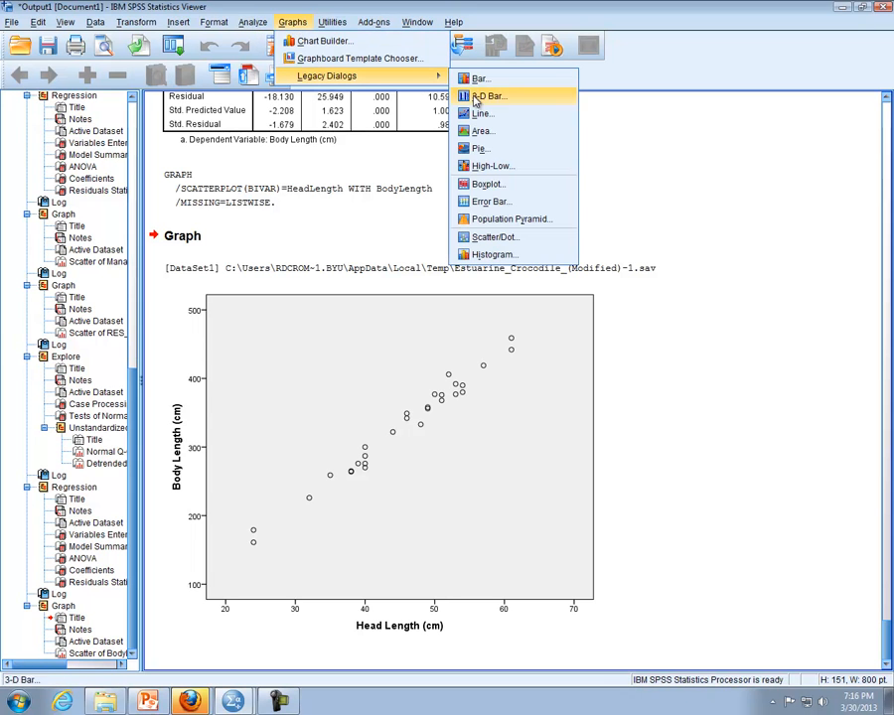
pyautogui.click(491, 237)
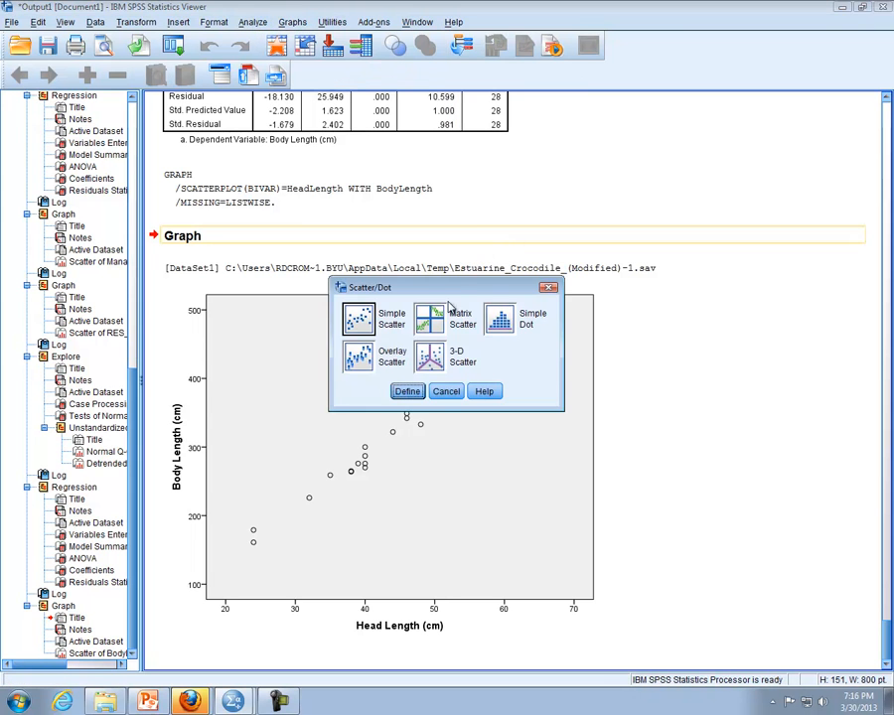
pyautogui.click(408, 390)
pyautogui.moveTo(480, 191); pyautogui.dragTo(444, 191)
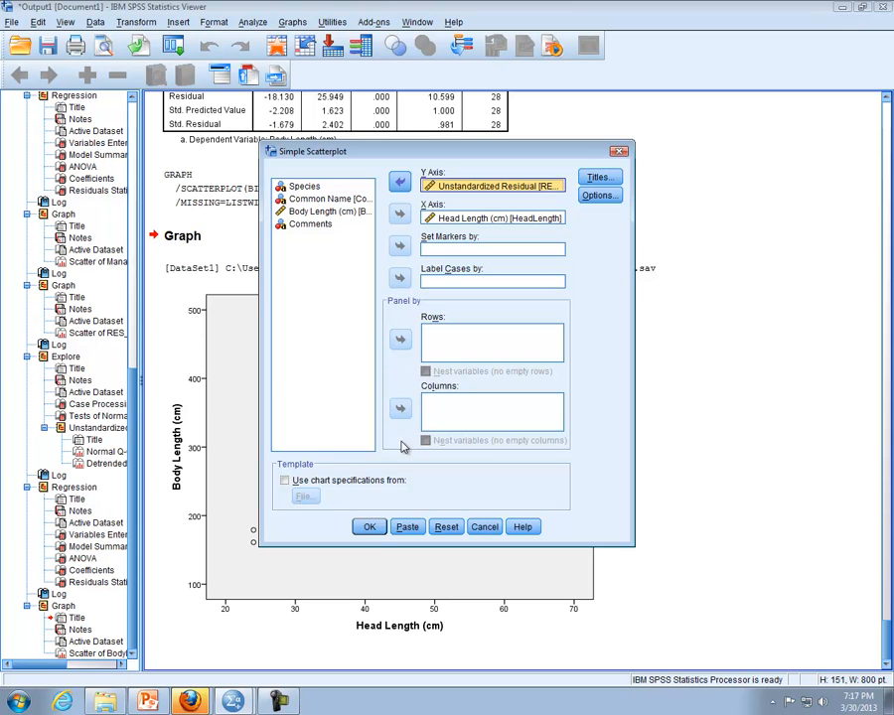
pyautogui.click(369, 526)
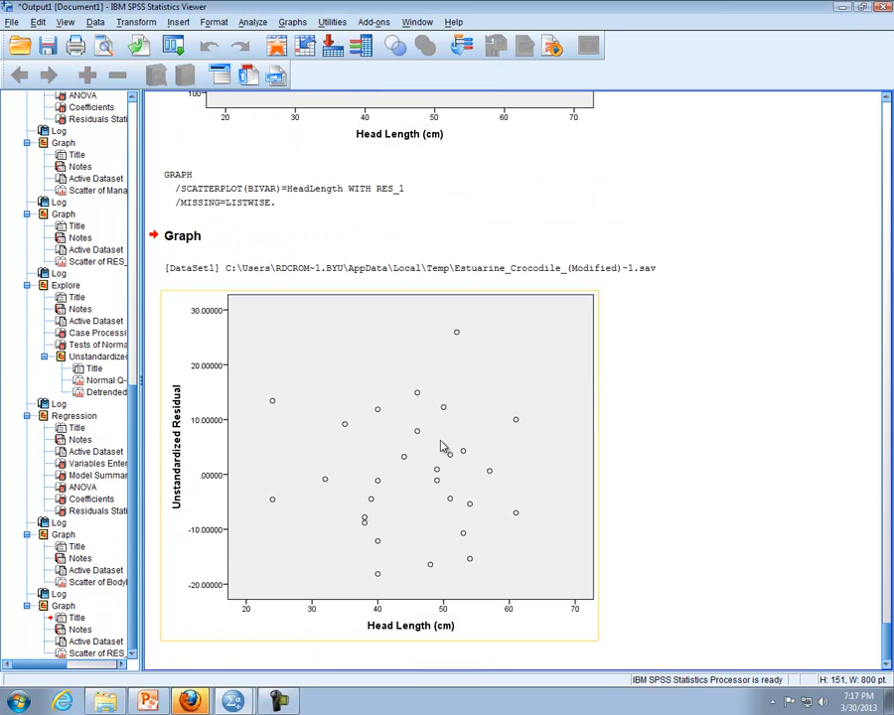
# Switch to PowerPoint, advance to the slide highlighting QQ Plot of Residuals, and return to the SPSS Data Editor
pyautogui.click(149, 701)
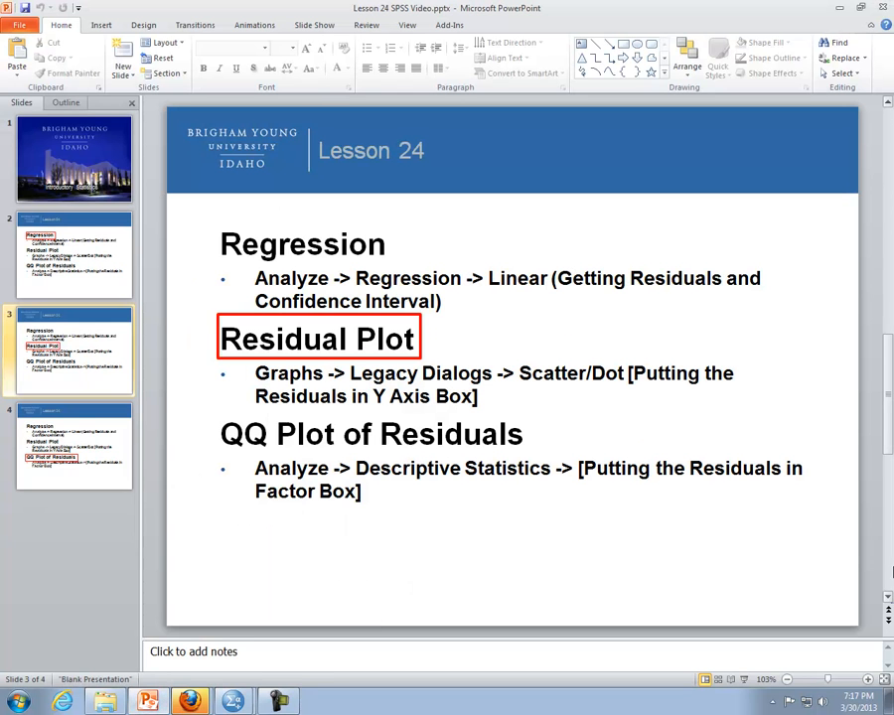
pyautogui.click(891, 572)
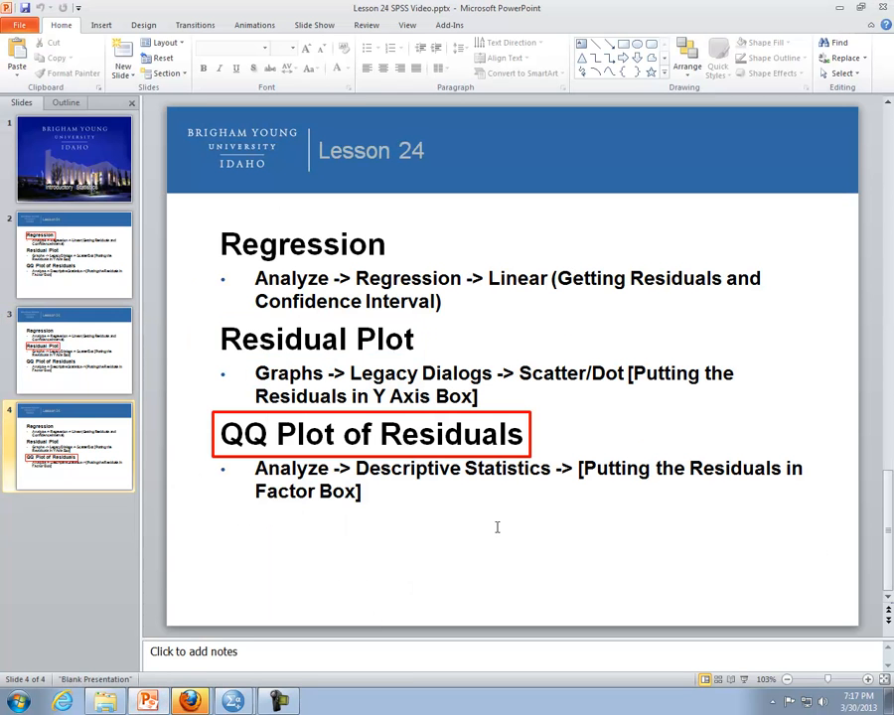
pyautogui.click(233, 701)
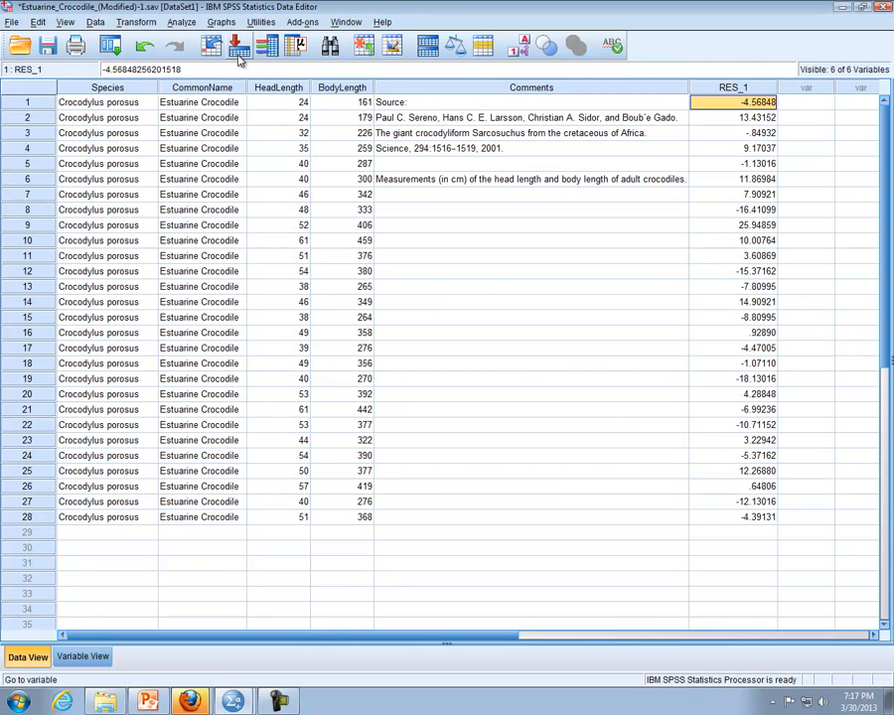
# Run an Explore analysis with Unstandardized Residual in the Dependent List and normality plots with tests enabled
pyautogui.click(183, 21)
pyautogui.moveTo(197, 59)
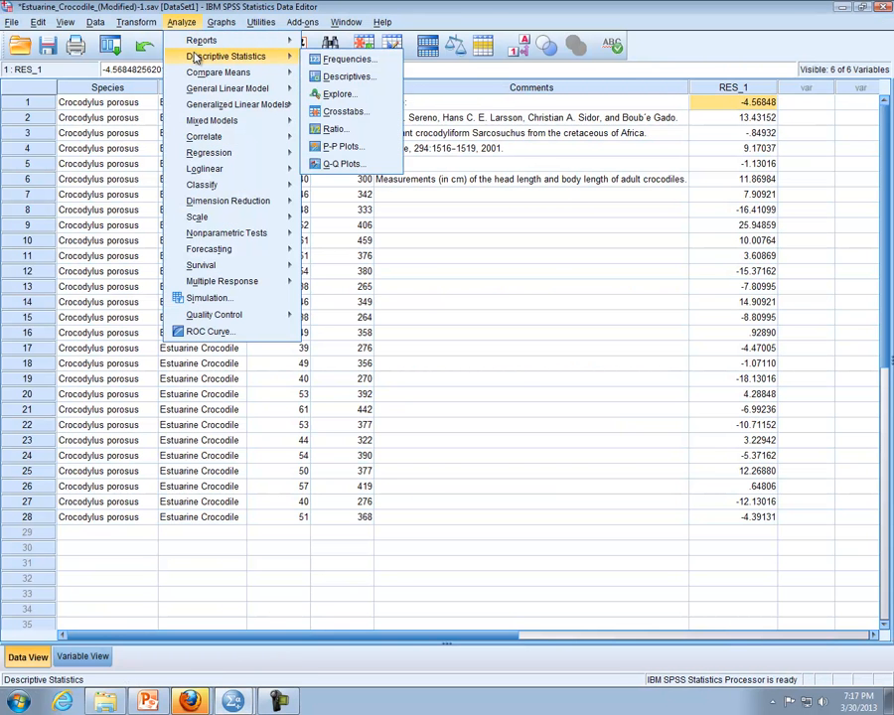
pyautogui.click(350, 93)
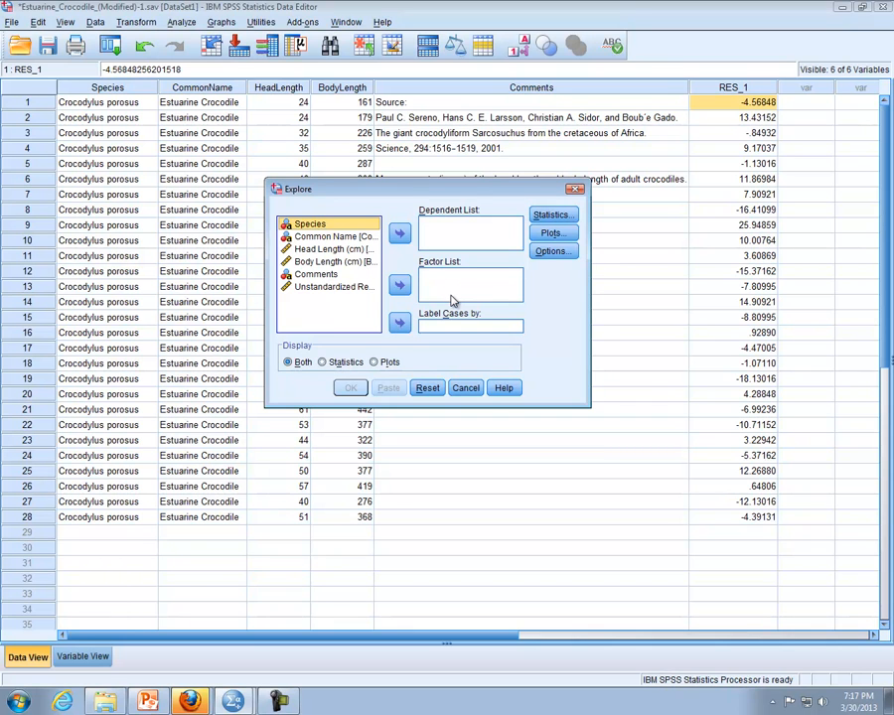
pyautogui.moveTo(352, 288); pyautogui.dragTo(442, 228)
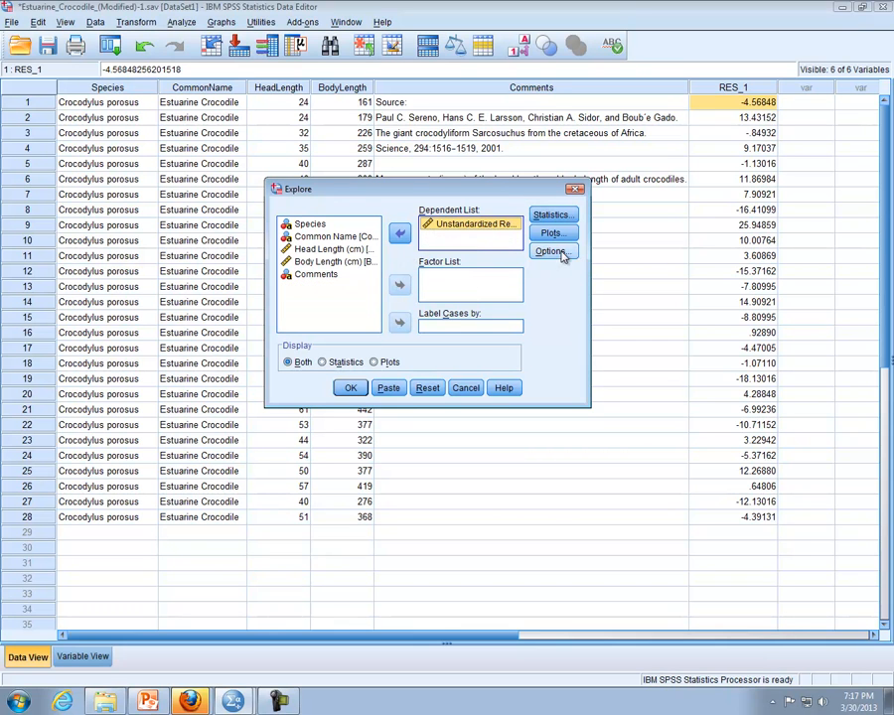
pyautogui.click(552, 234)
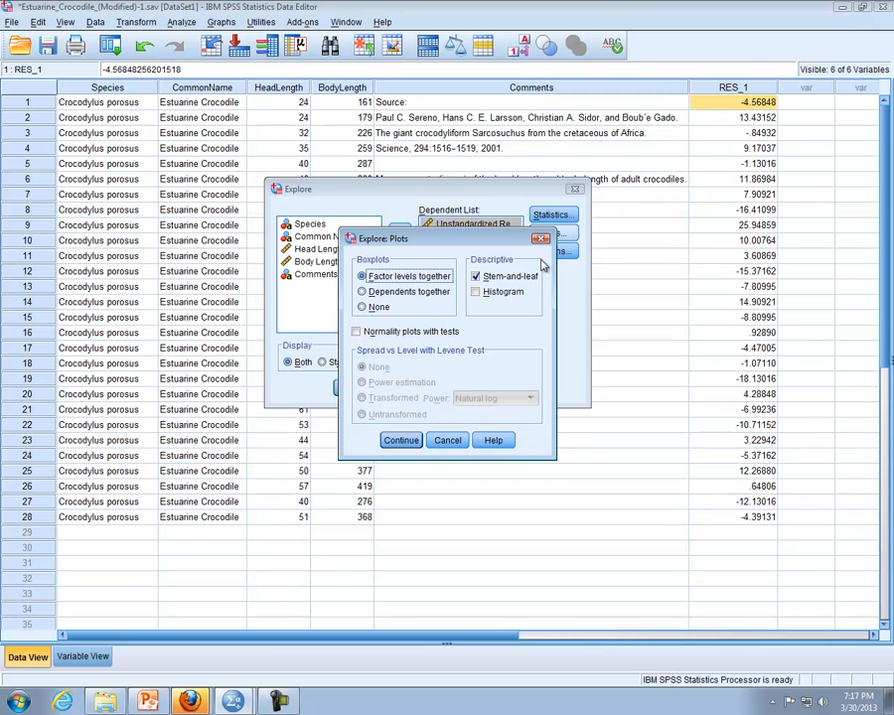
pyautogui.click(359, 335)
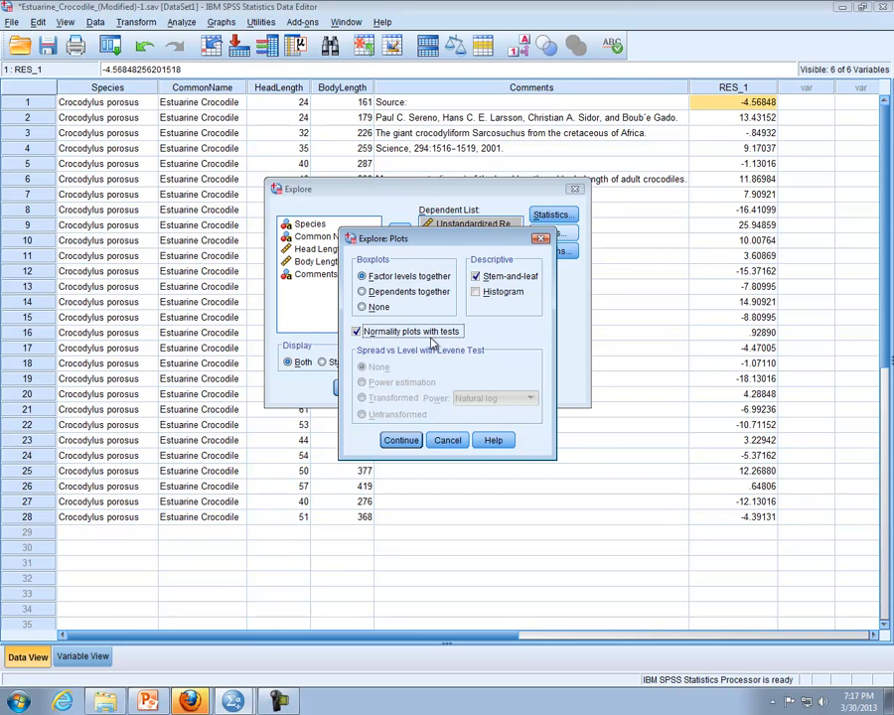
pyautogui.click(401, 440)
pyautogui.click(349, 387)
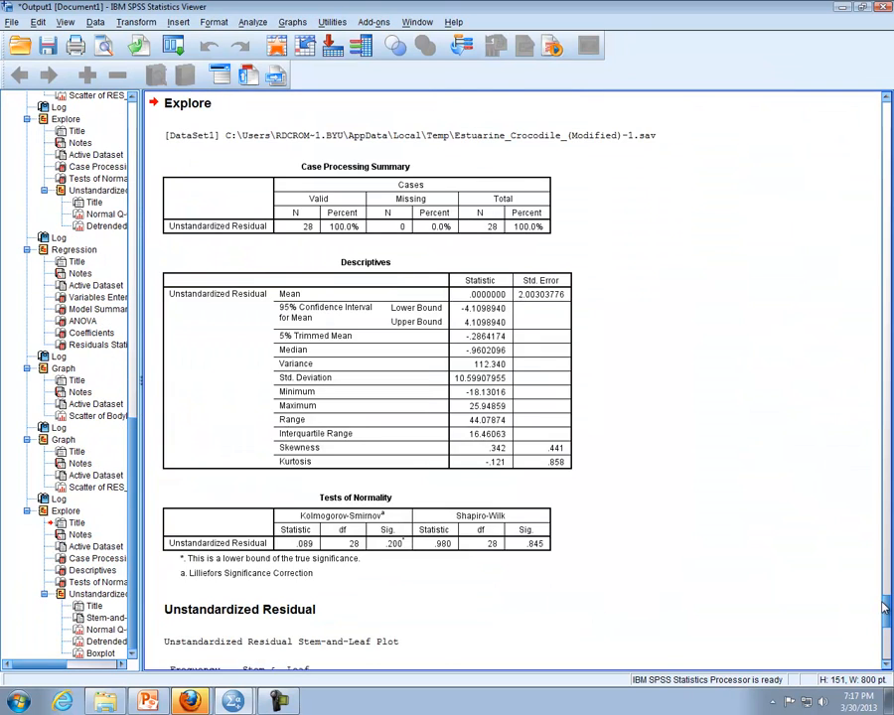
# Examine the Normal Q-Q Plot of Unstandardized Residual in the Explore output, checking how closely the points follow the line
pyautogui.moveTo(887, 608)
pyautogui.mouseDown()
pyautogui.moveTo(889, 644)
pyautogui.moveTo(888, 607)
pyautogui.mouseUp()
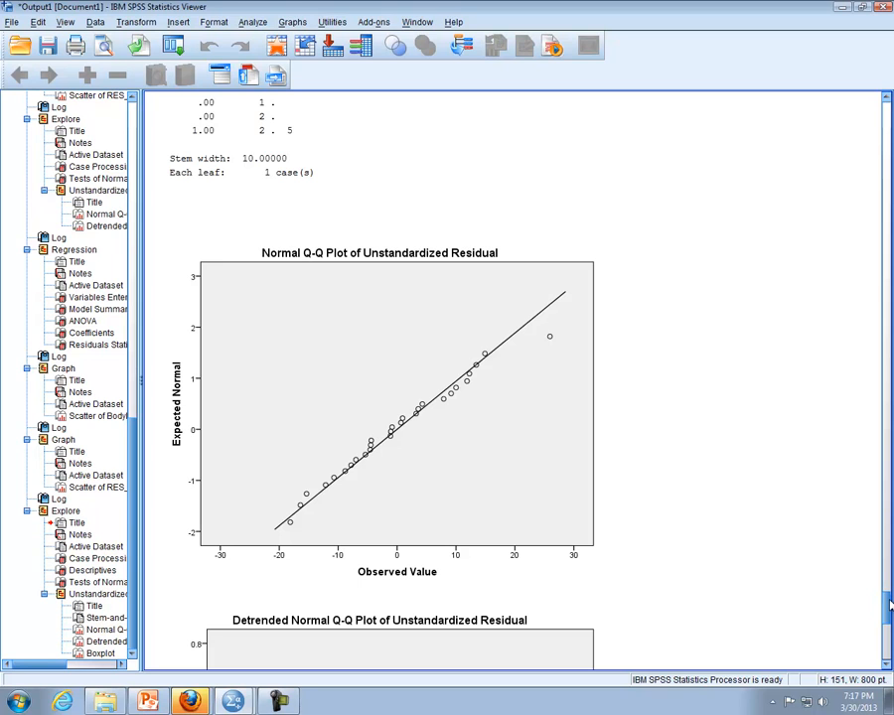
pyautogui.click(309, 446)
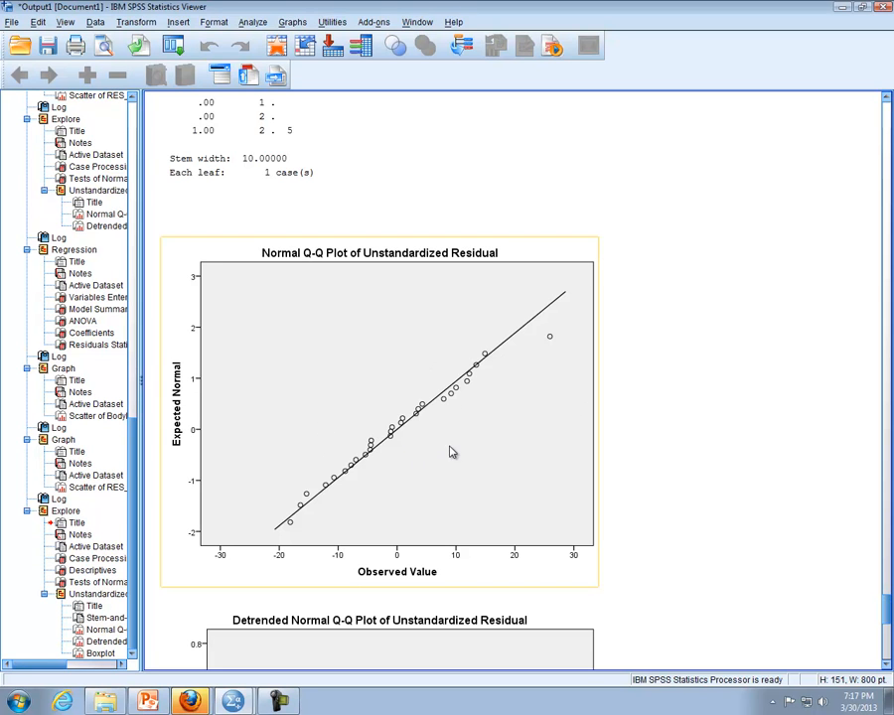
pyautogui.click(703, 478)
pyautogui.click(484, 370)
pyautogui.click(841, 580)
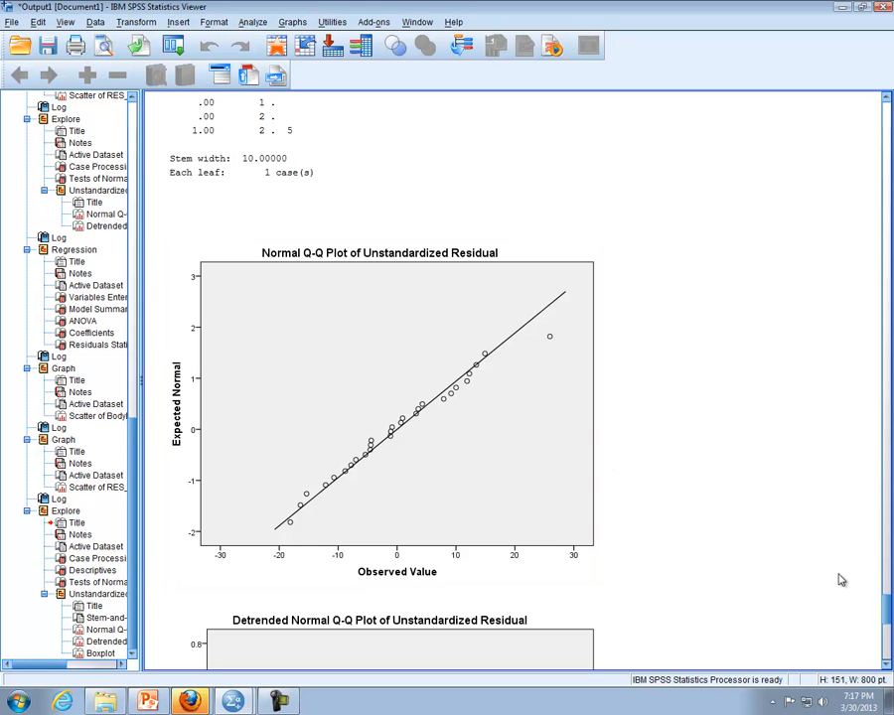
# Review the residual plot of Unstandardized Residual against Head Length (cm) in the output and switch to the PowerPoint presentation
pyautogui.moveTo(890, 616); pyautogui.dragTo(889, 544)
pyautogui.click(442, 378)
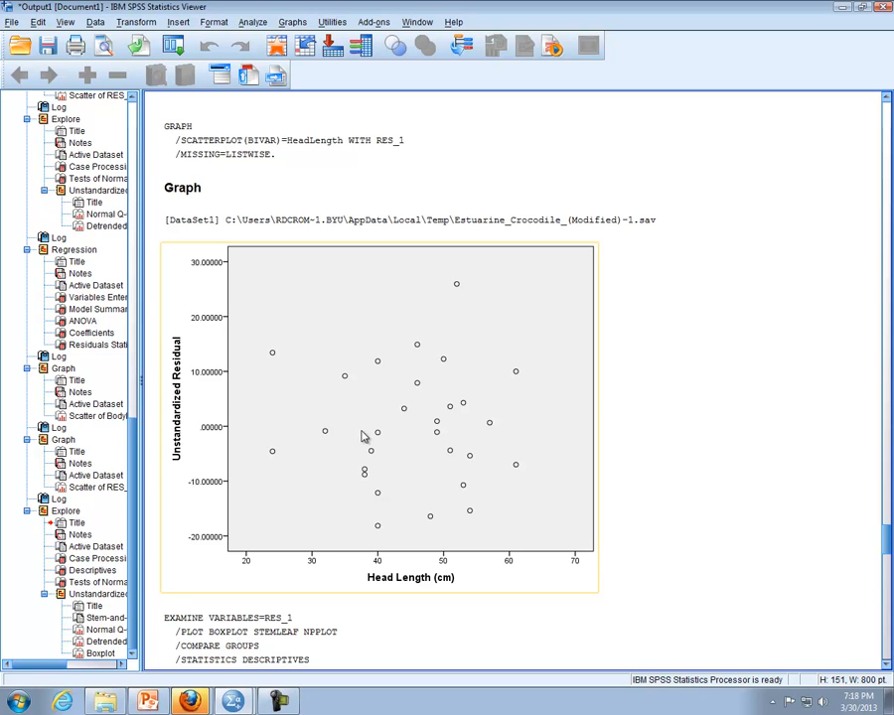
pyautogui.click(841, 536)
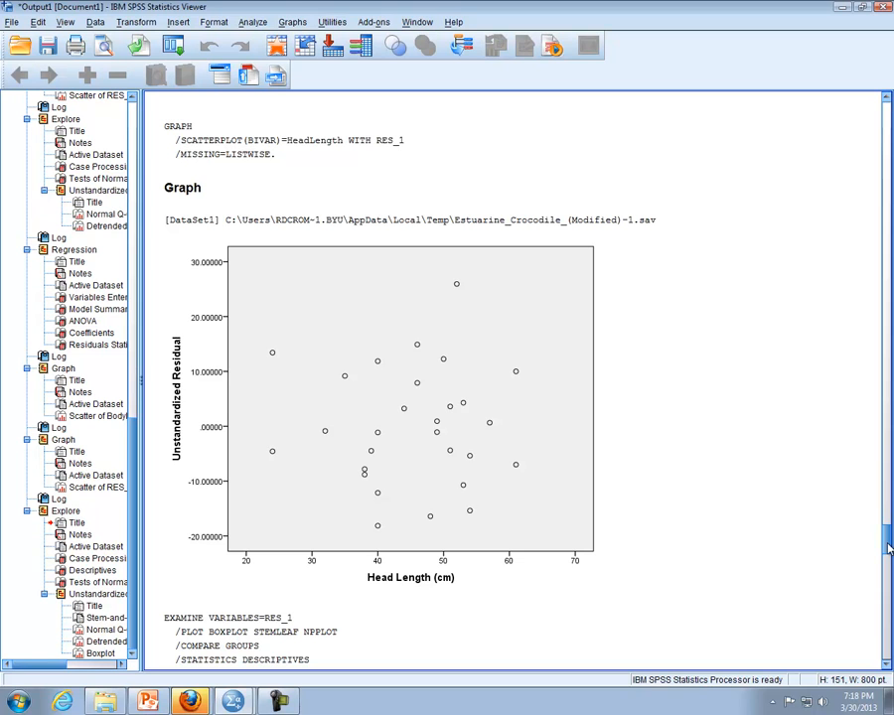
pyautogui.click(359, 405)
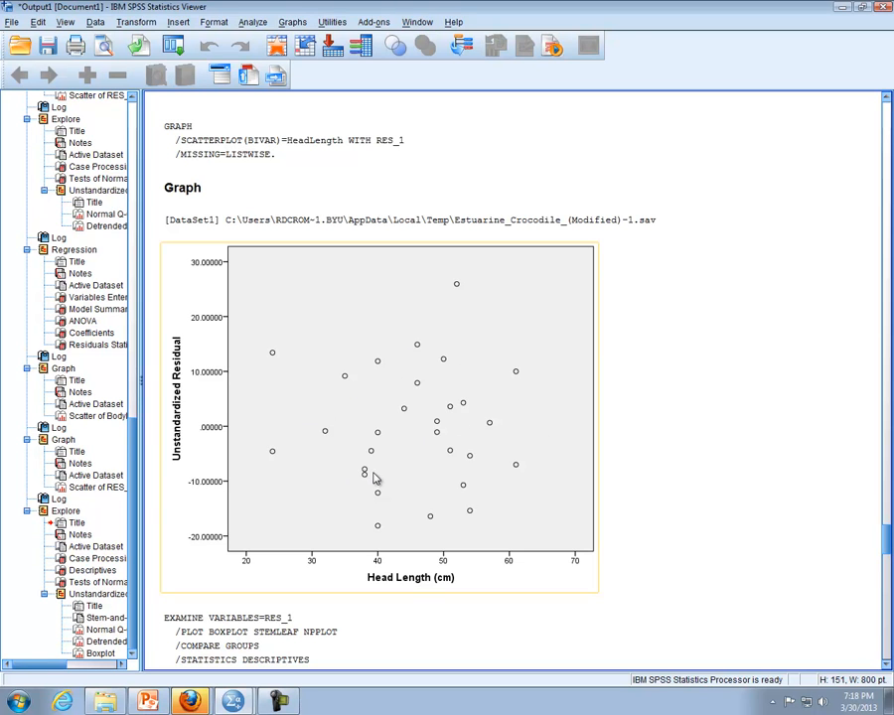
pyautogui.moveTo(885, 536); pyautogui.dragTo(889, 625)
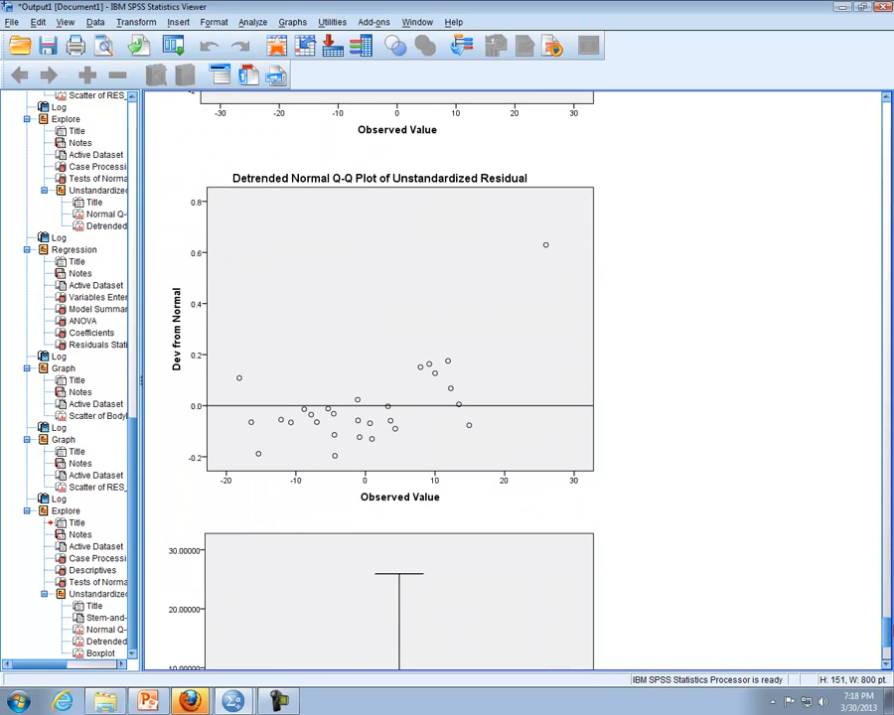
pyautogui.click(147, 701)
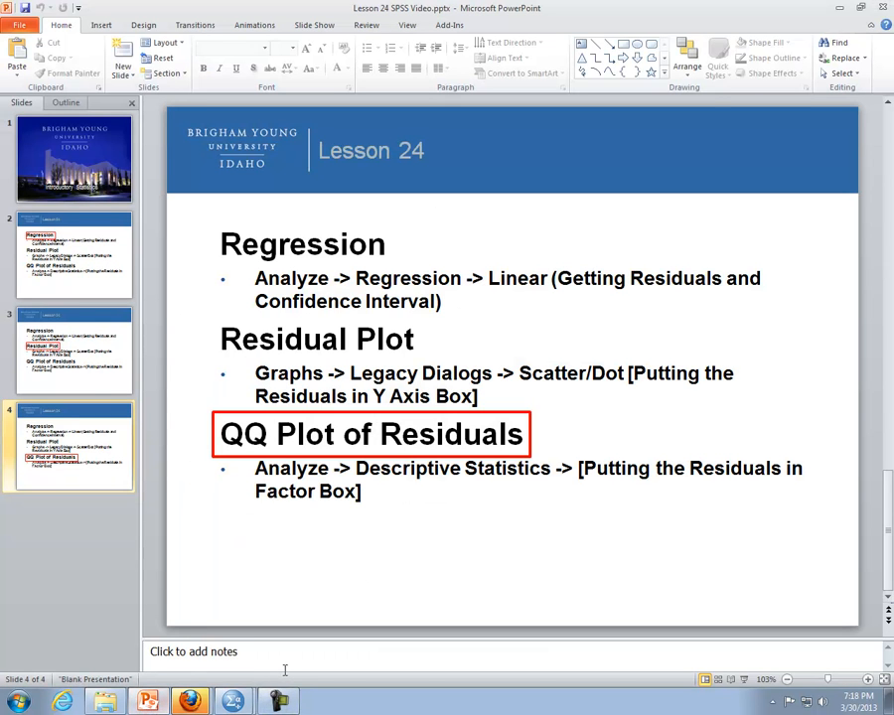